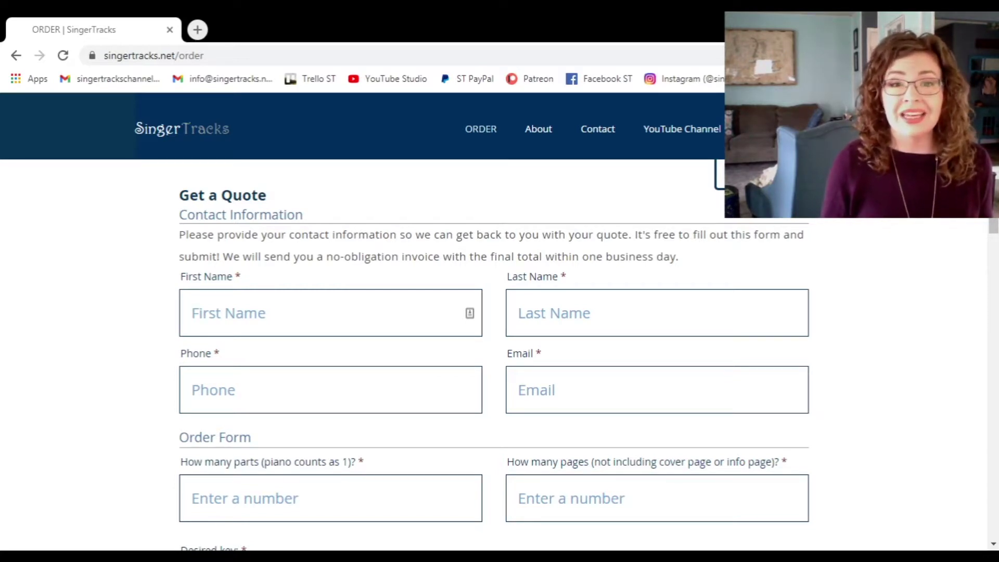
# Enter the contact's first name, last name and phone number on the quote form.
pyautogui.click(266, 307)
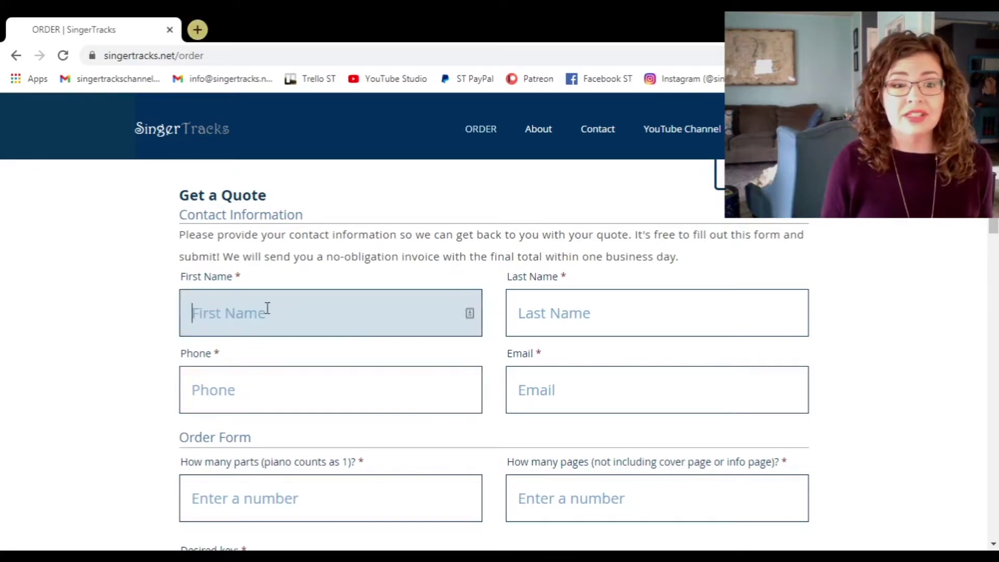
pyautogui.write('Susie')
pyautogui.press('Tab')
pyautogui.write('Q')
pyautogui.press('Tab')
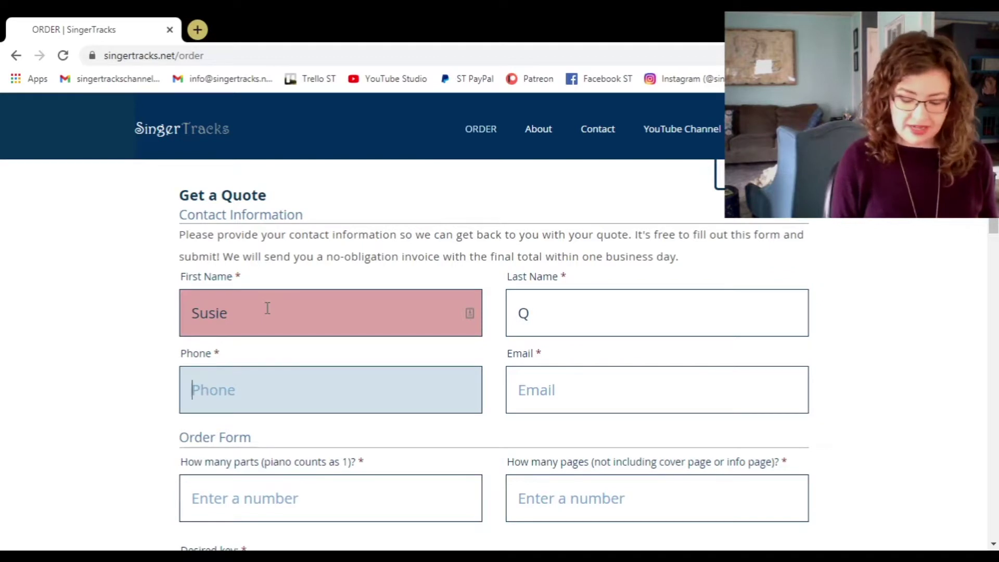
pyautogui.write('123-456-7890')
# Enter the contact's e-mail address.
pyautogui.click(597, 388)
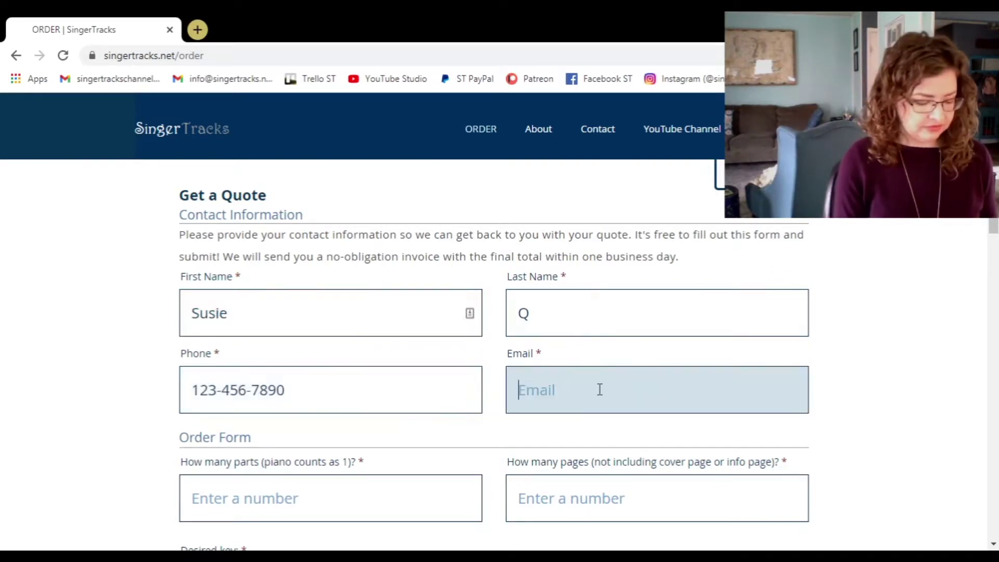
pyautogui.click(918, 384)
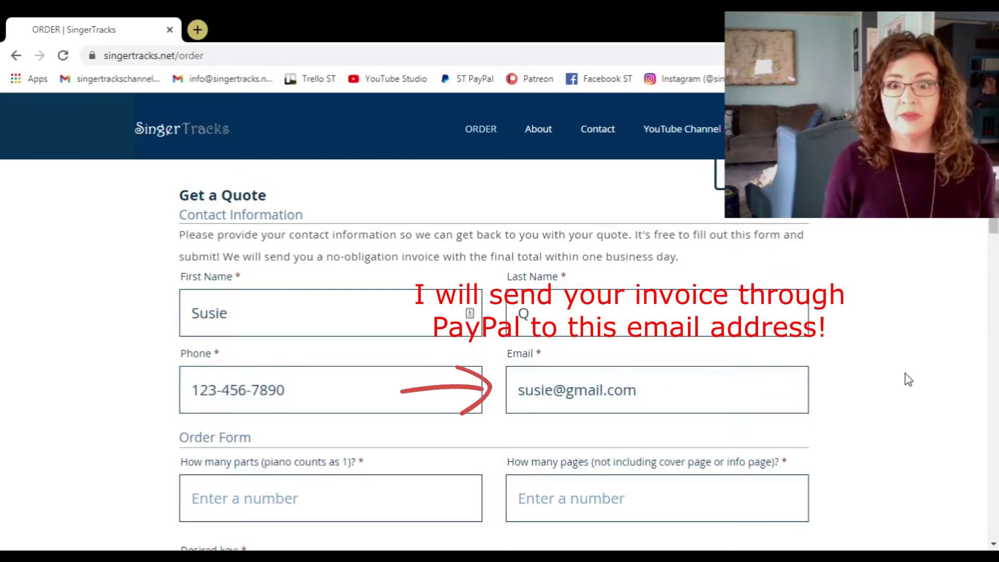
pyautogui.scroll(-3, 907, 379)
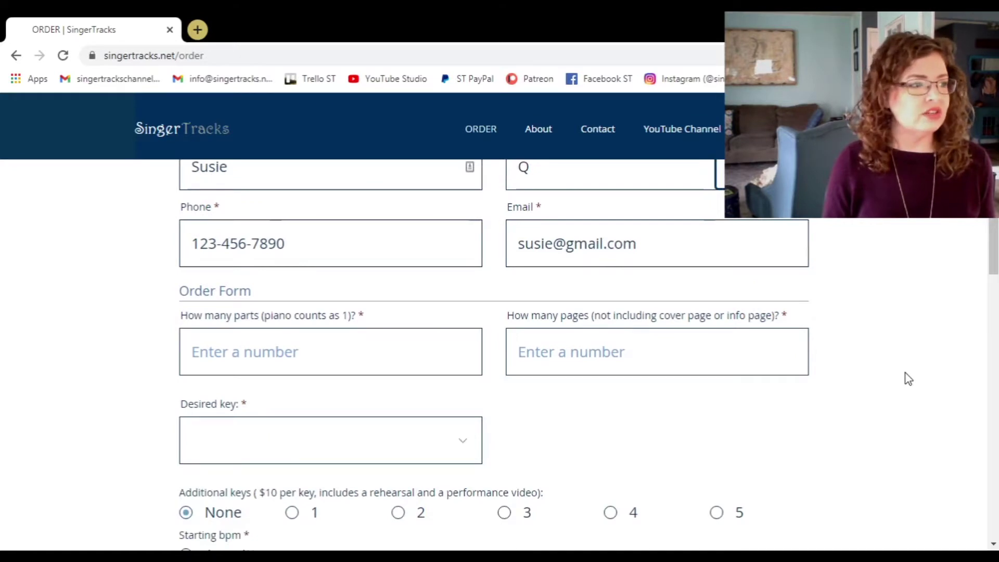
pyautogui.click(207, 368)
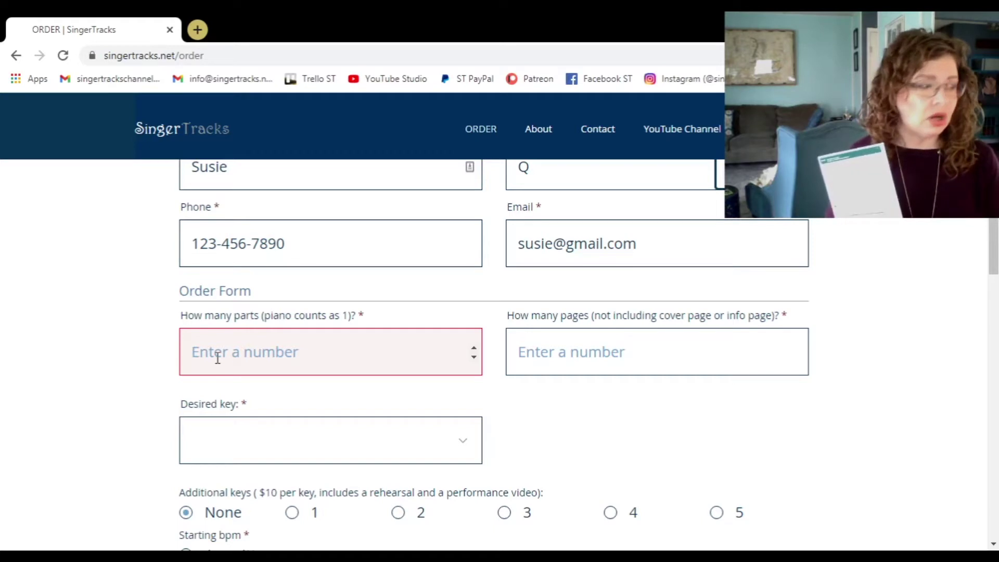
# Order 6 parts and 13 pages, with Original Key as the desired key.
pyautogui.write('6')
pyautogui.click(626, 368)
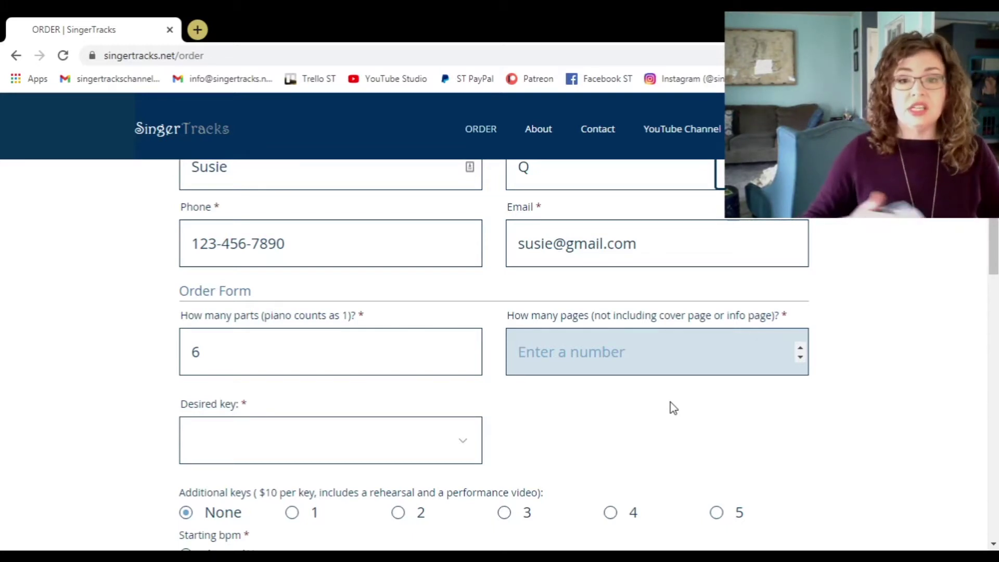
pyautogui.write('13')
pyautogui.press('Tab')
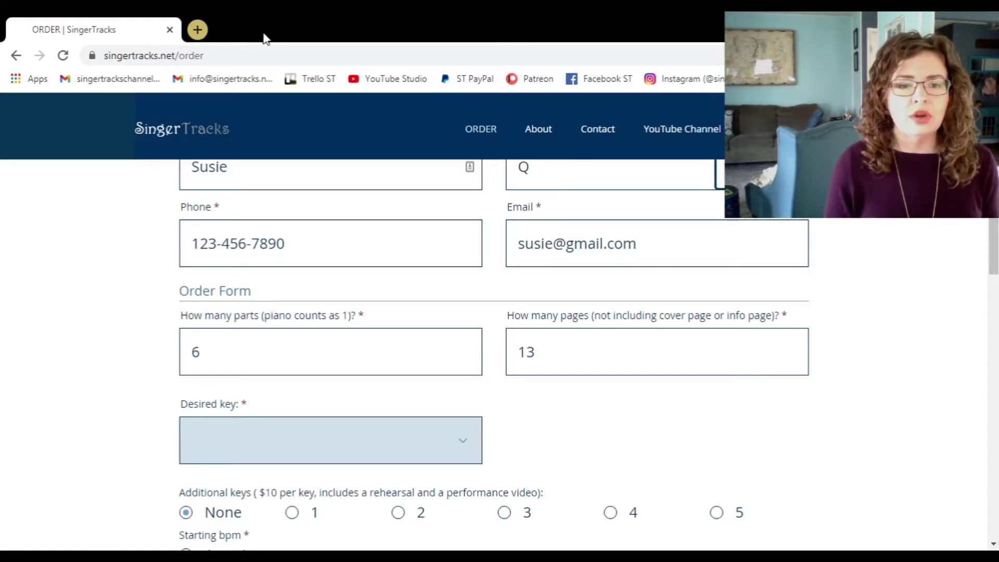
pyautogui.press('Down')
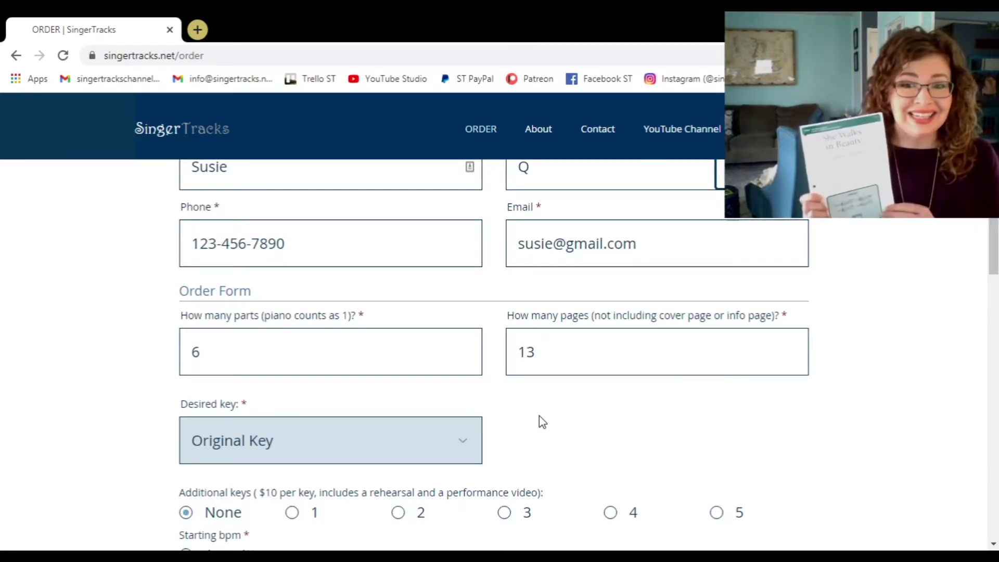
# Request 1 additional key and set Additional key #1 to D Major.
pyautogui.click(539, 421)
pyautogui.scroll(-3, 572, 424)
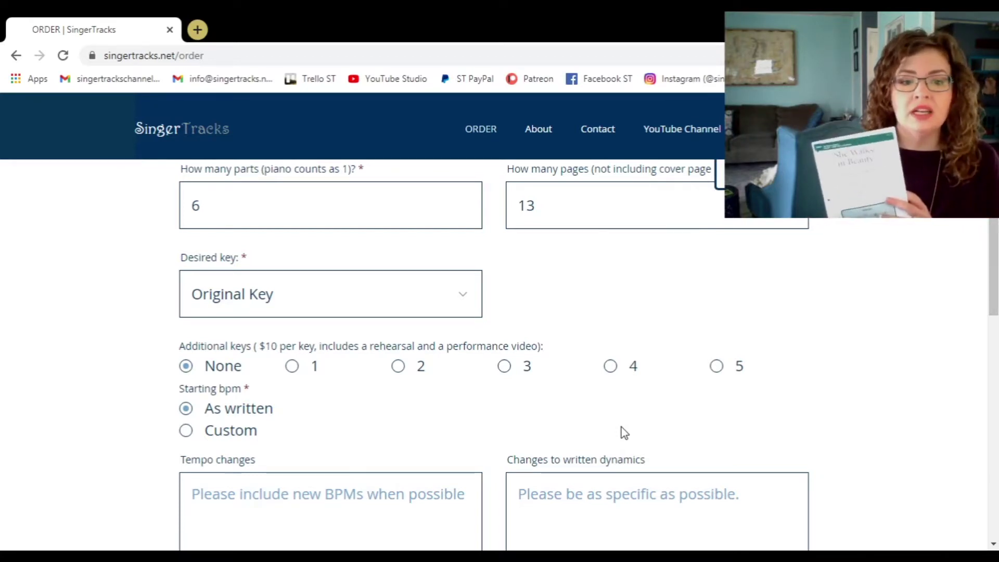
pyautogui.click(293, 366)
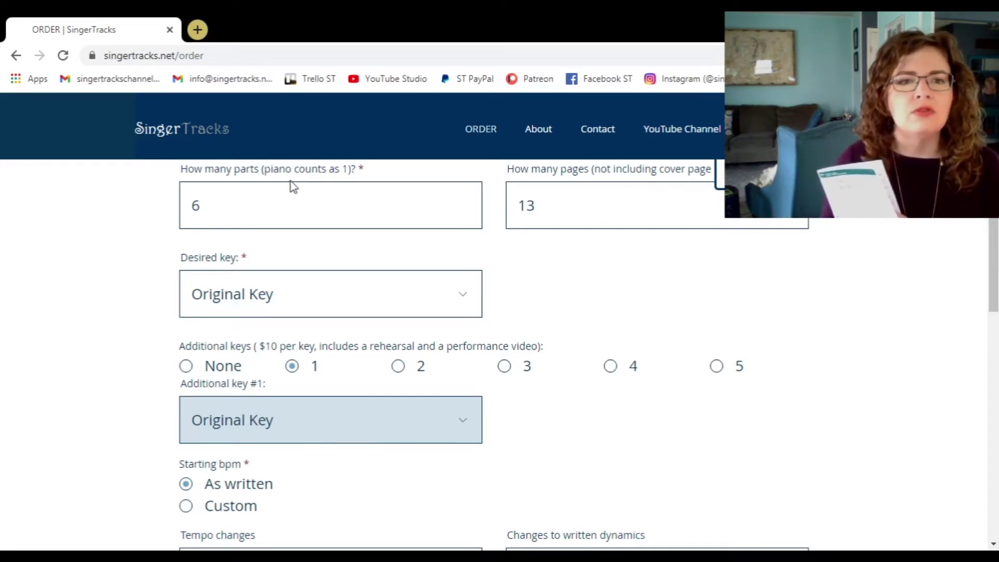
pyautogui.press('d')
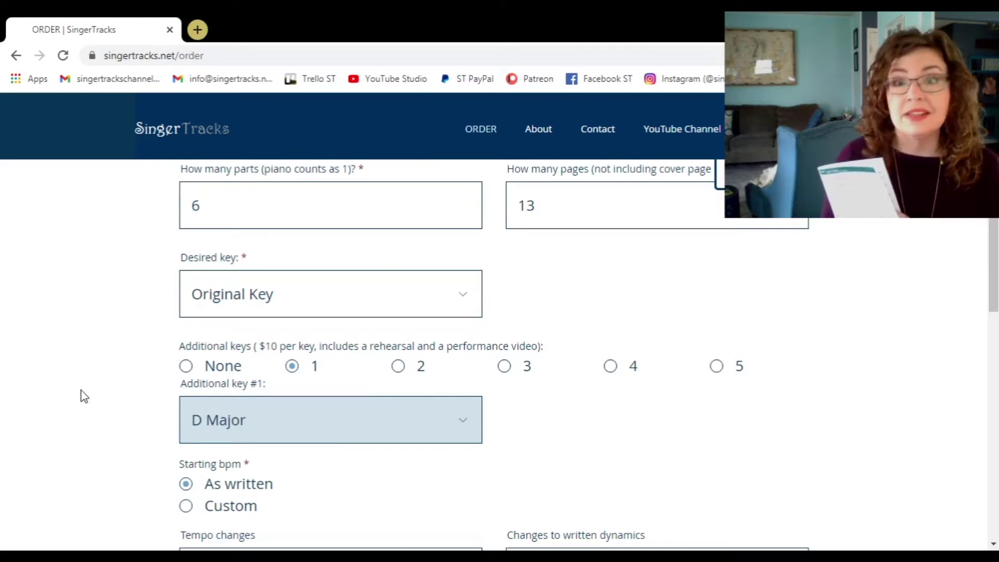
pyautogui.click(81, 395)
pyautogui.scroll(-1, 83, 397)
pyautogui.scroll(-1, 83, 396)
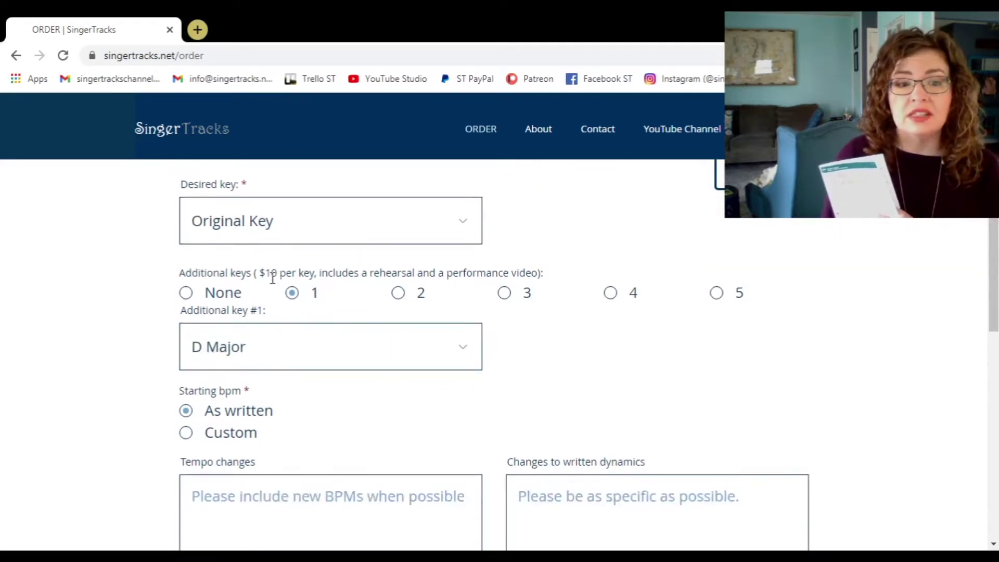
pyautogui.moveTo(259, 273); pyautogui.dragTo(324, 272)
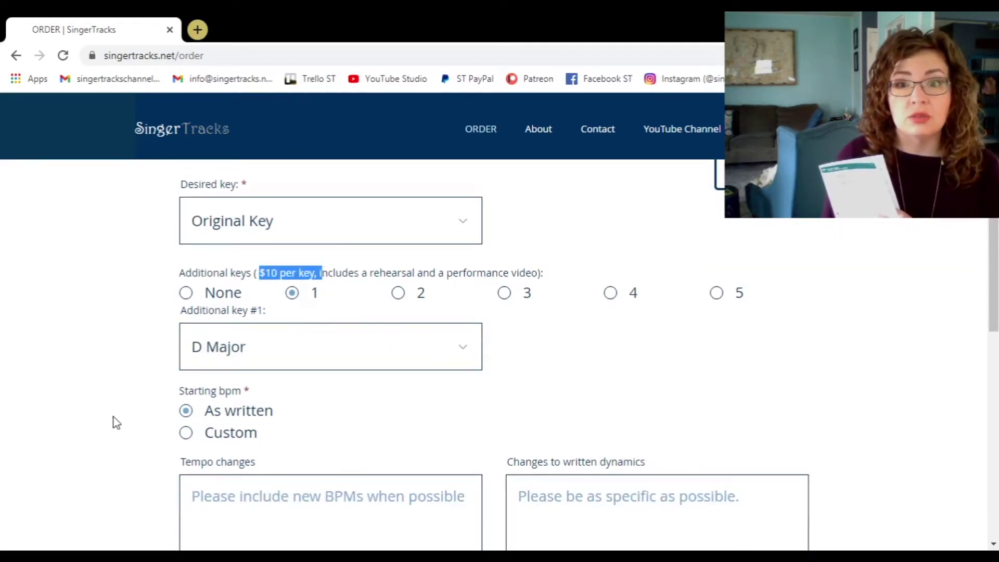
pyautogui.click(102, 424)
pyautogui.scroll(-2, 104, 419)
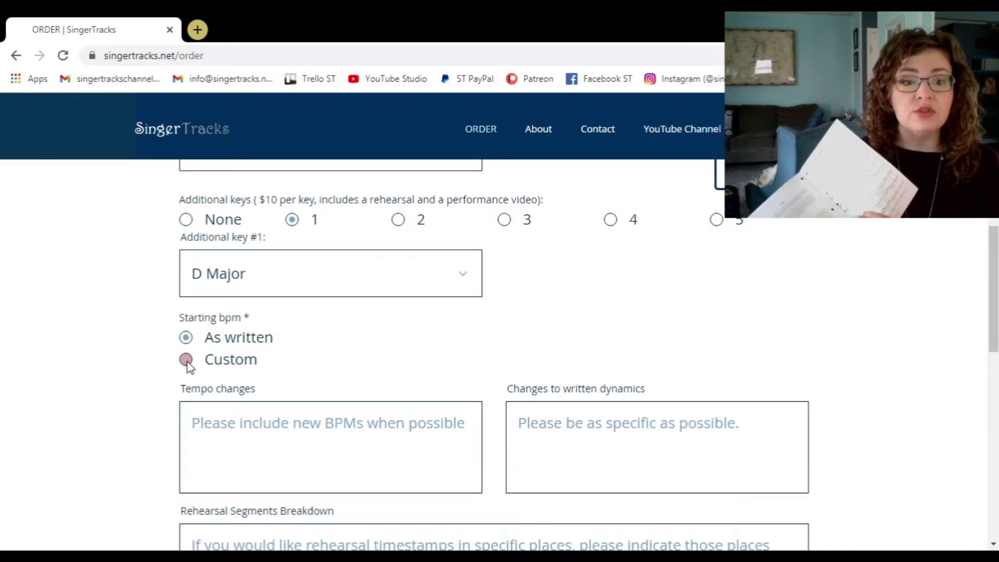
# Switch the starting tempo to a custom bpm of 55.
pyautogui.click(188, 362)
pyautogui.click(575, 341)
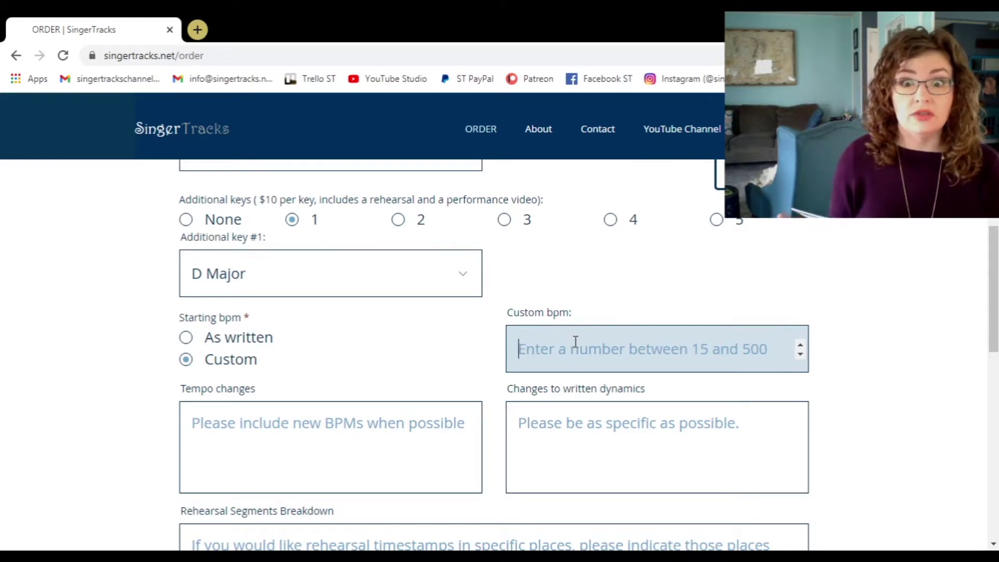
pyautogui.write('55')
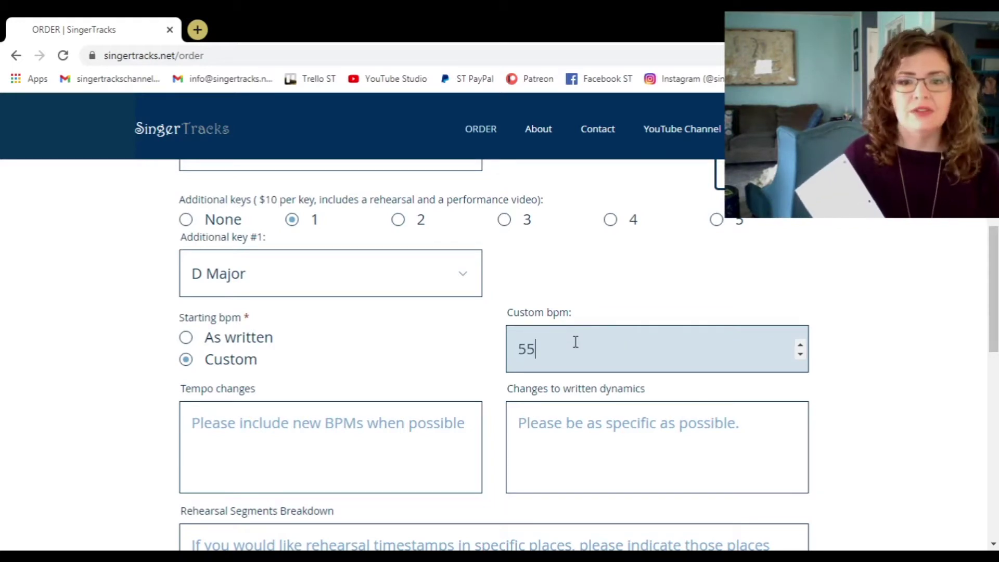
pyautogui.click(425, 357)
# Enter the tempo changes 'm55 speed up to 70bpm' and 'a tempo m58'.
pyautogui.click(318, 423)
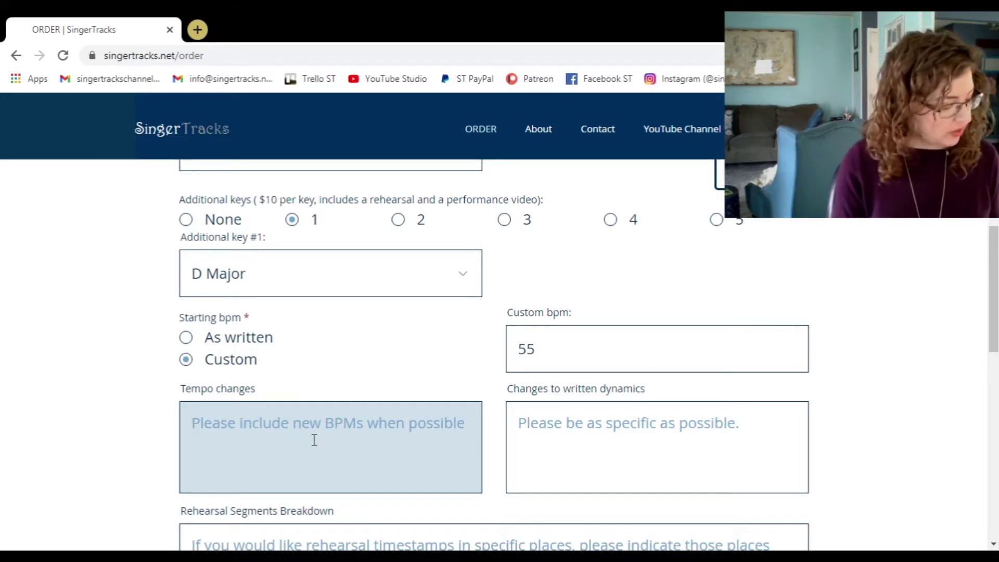
pyautogui.write('m55 ')
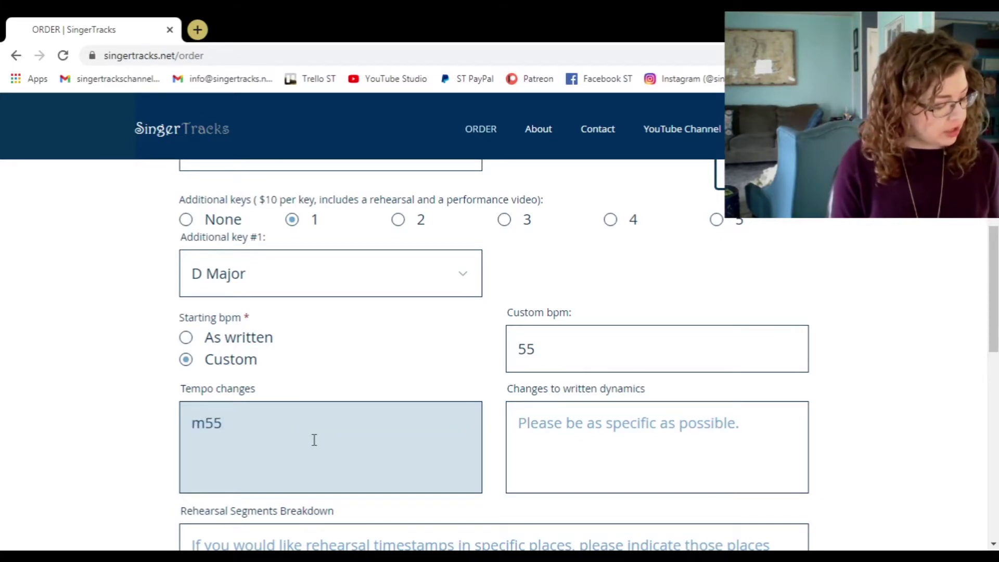
pyautogui.write('speed up to ')
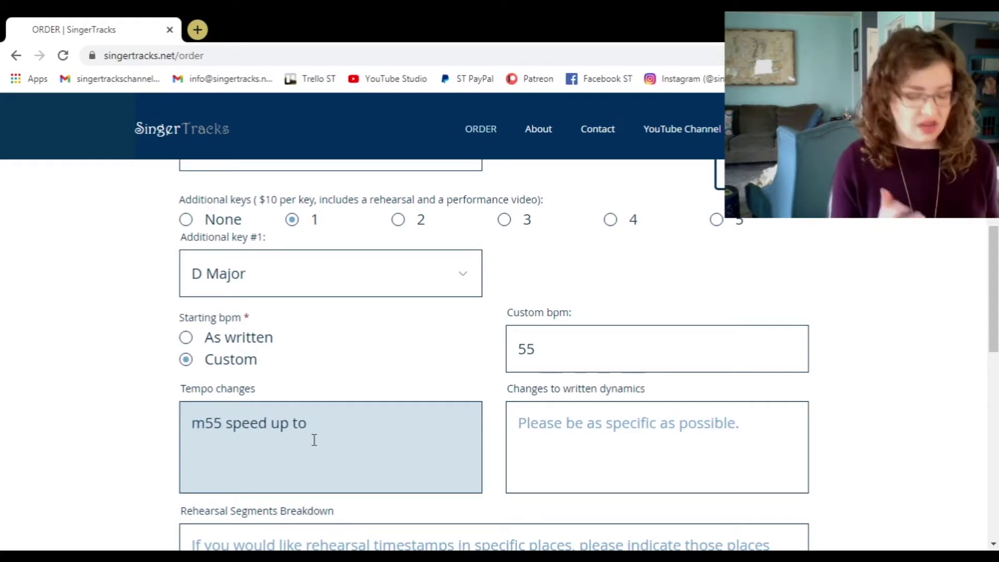
pyautogui.write('70bpm')
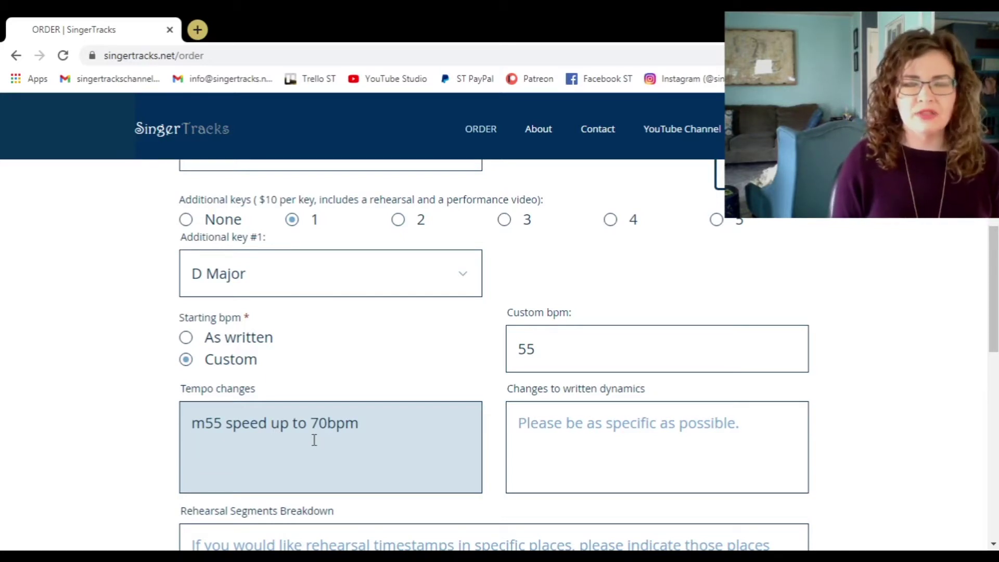
pyautogui.write('a')
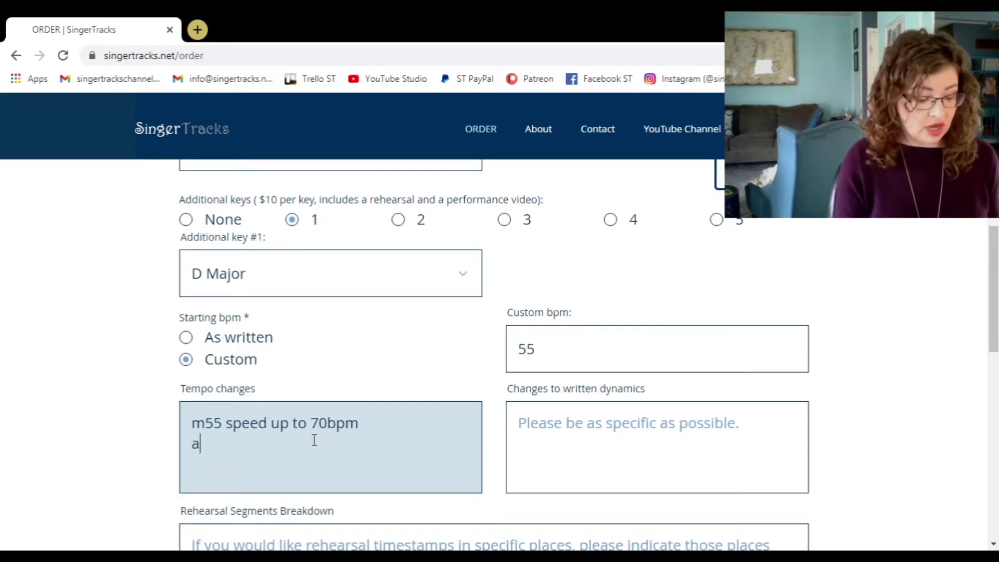
pyautogui.write(' tempo ')
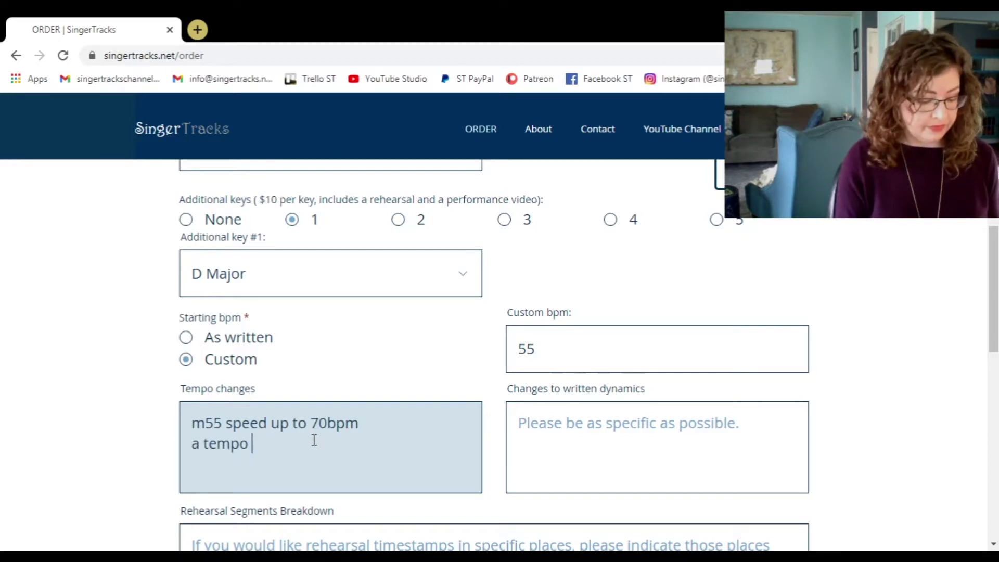
pyautogui.write('m58')
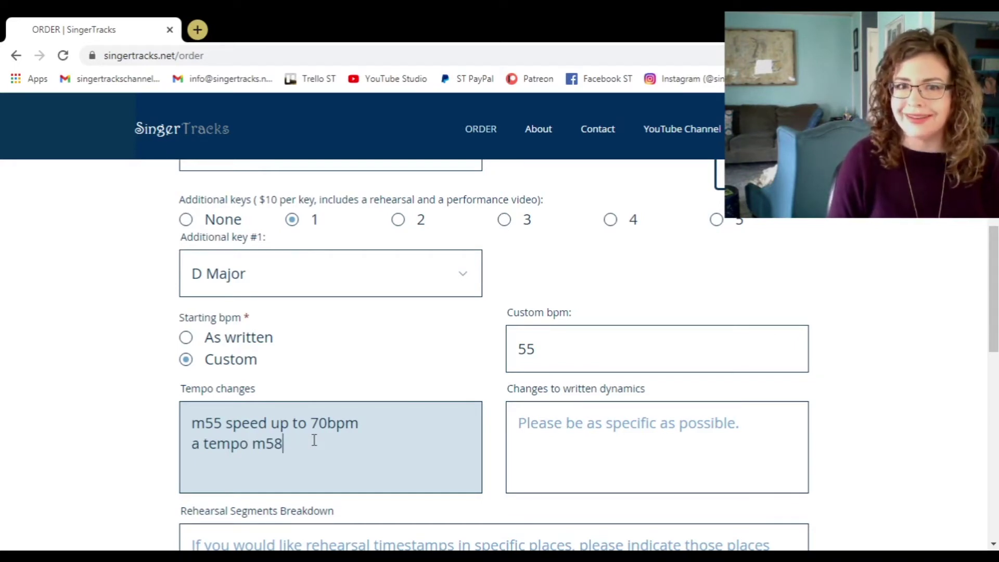
pyautogui.click(560, 441)
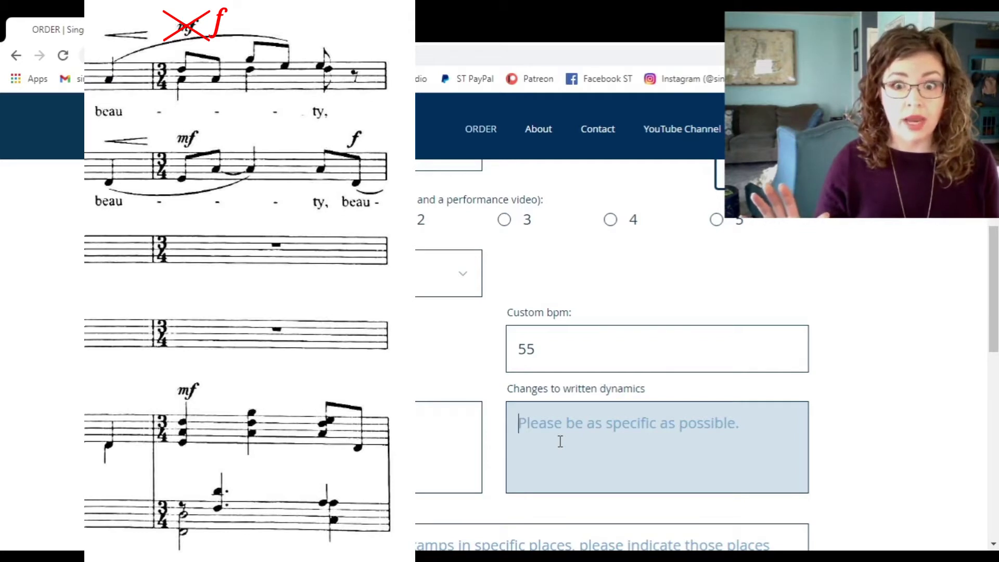
# Enter 'm28 change mf to f' as the dynamics change, correcting a typo.
pyautogui.write('m28 ha')
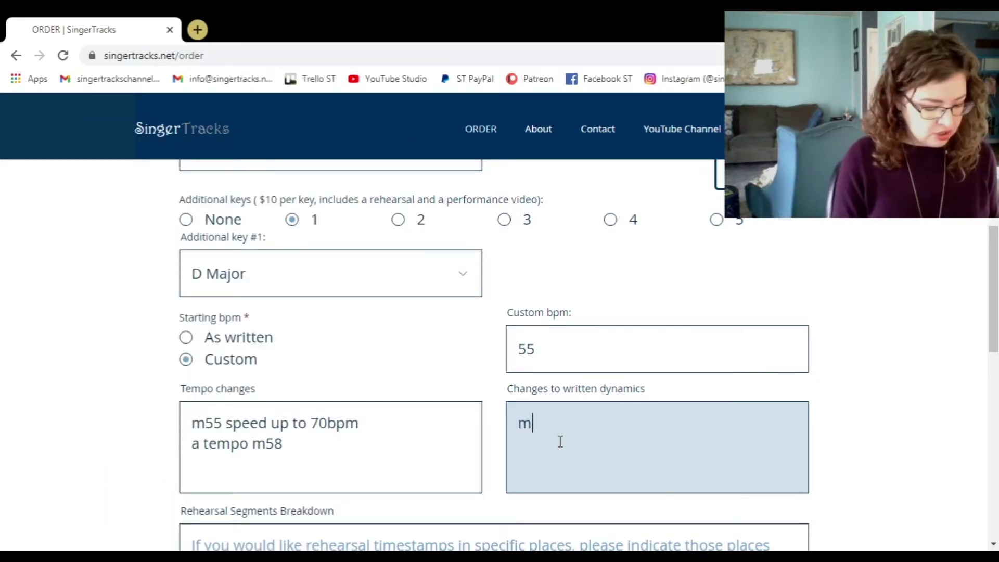
pyautogui.press('BackSpace')
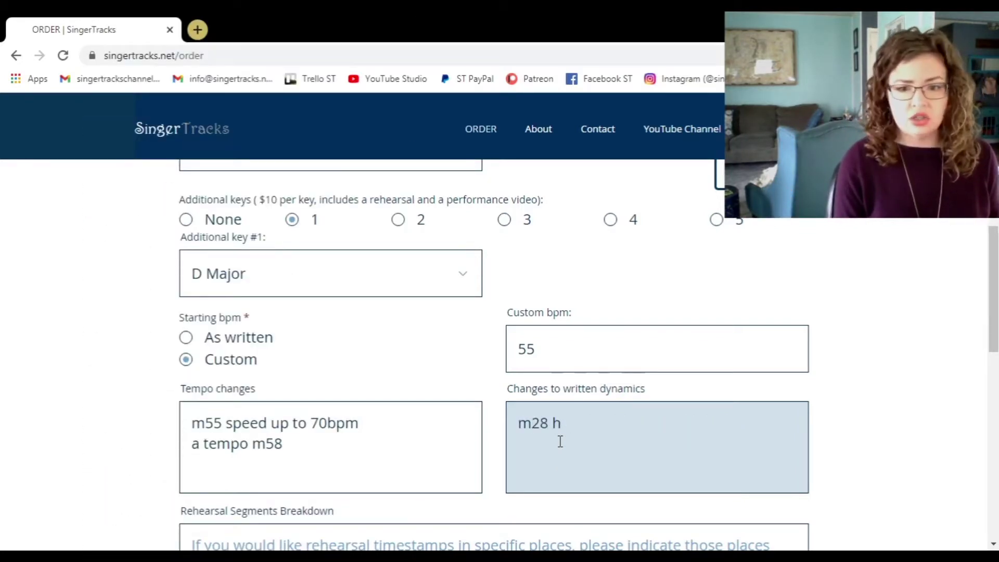
pyautogui.press('BackSpace')
pyautogui.write('change mf to f')
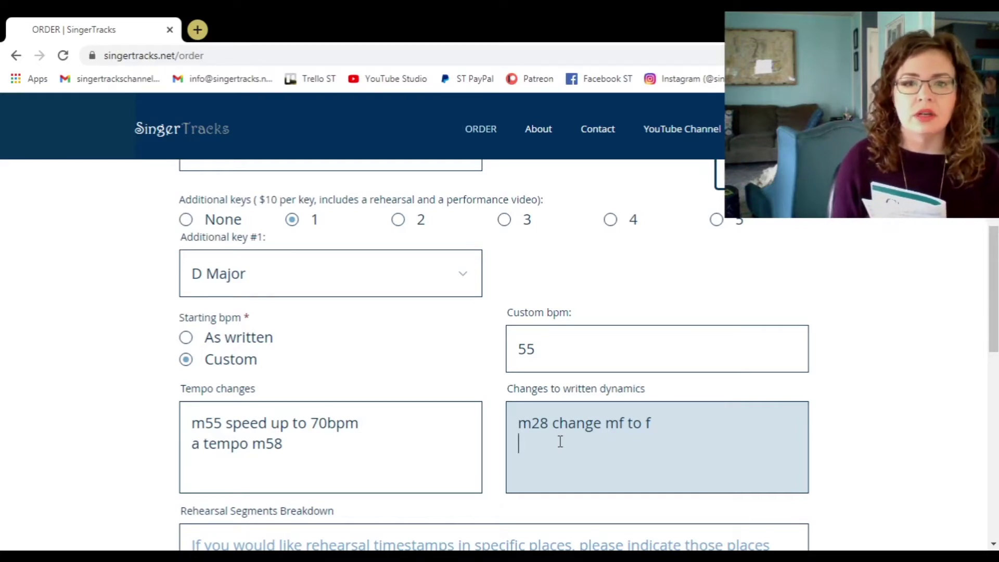
# Scroll down and place the cursor in the Rehearsal Segments Breakdown box.
pyautogui.scroll(-3, 364, 434)
pyautogui.click(182, 429)
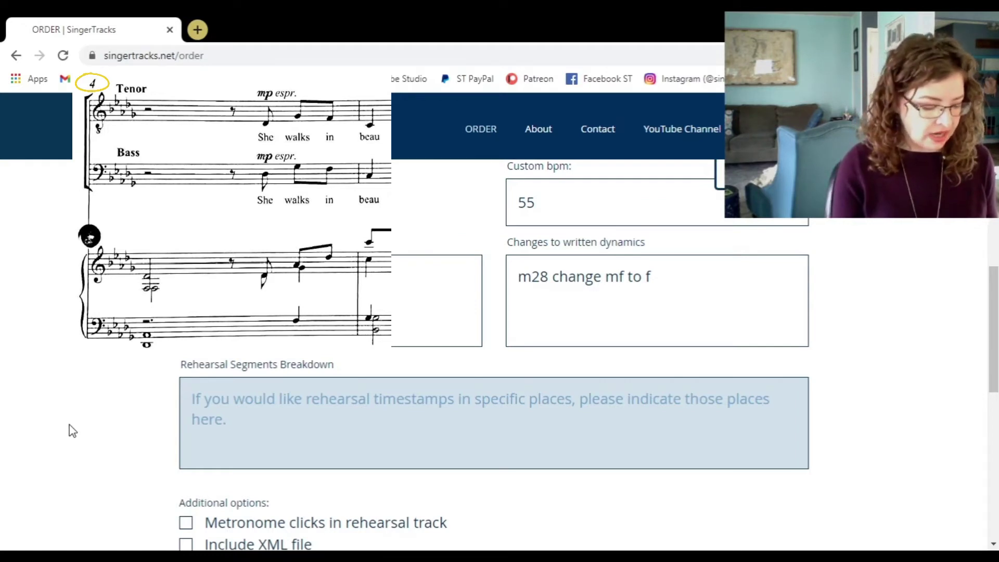
# Enter the rehearsal segment starts 'm3, m7, m10'.
pyautogui.write('m3,')
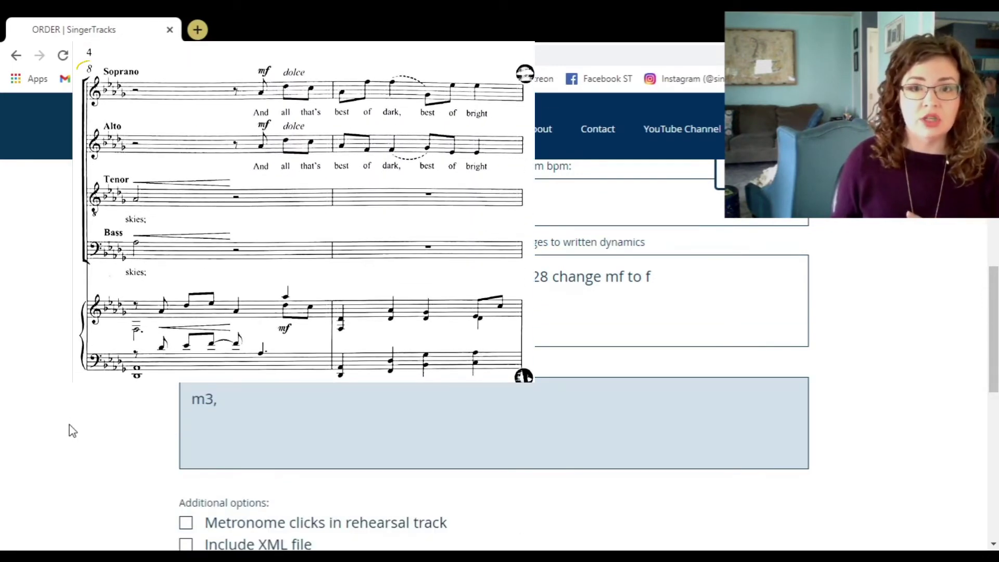
pyautogui.write('m7')
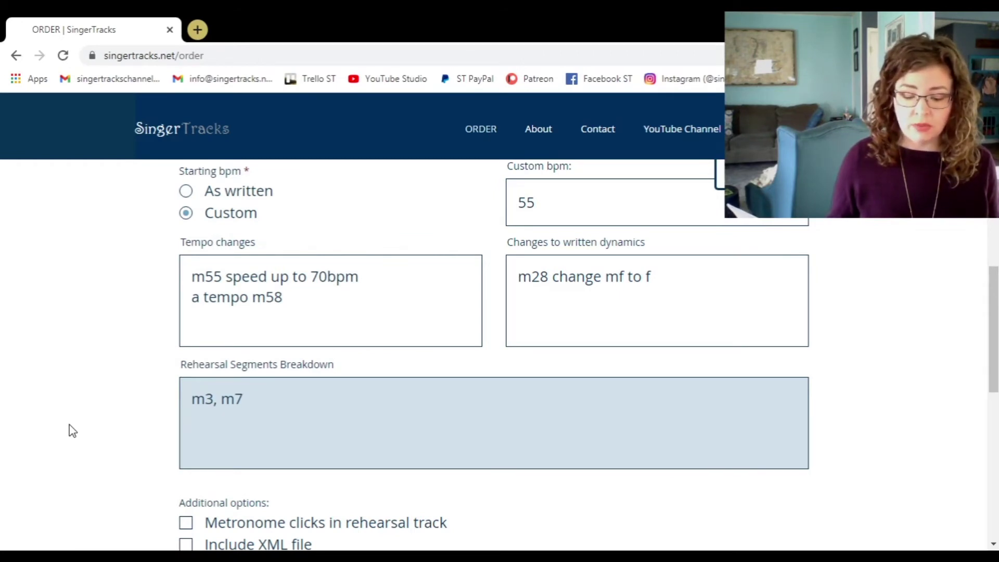
pyautogui.write('m10')
pyautogui.write(',')
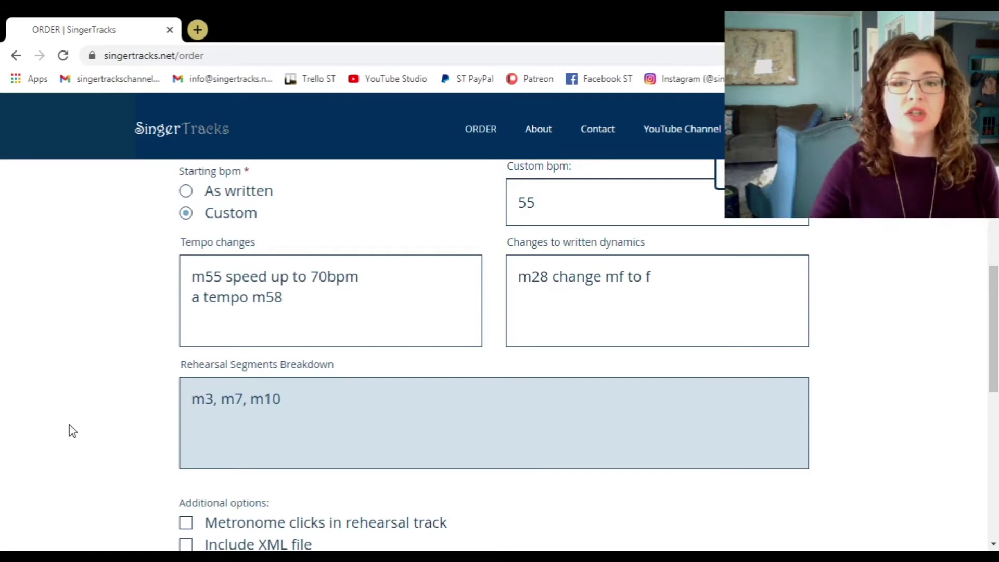
# Enable 'Metronome clicks in rehearsal track' and 'Include XML file' under Additional options.
pyautogui.scroll(-4, 77, 423)
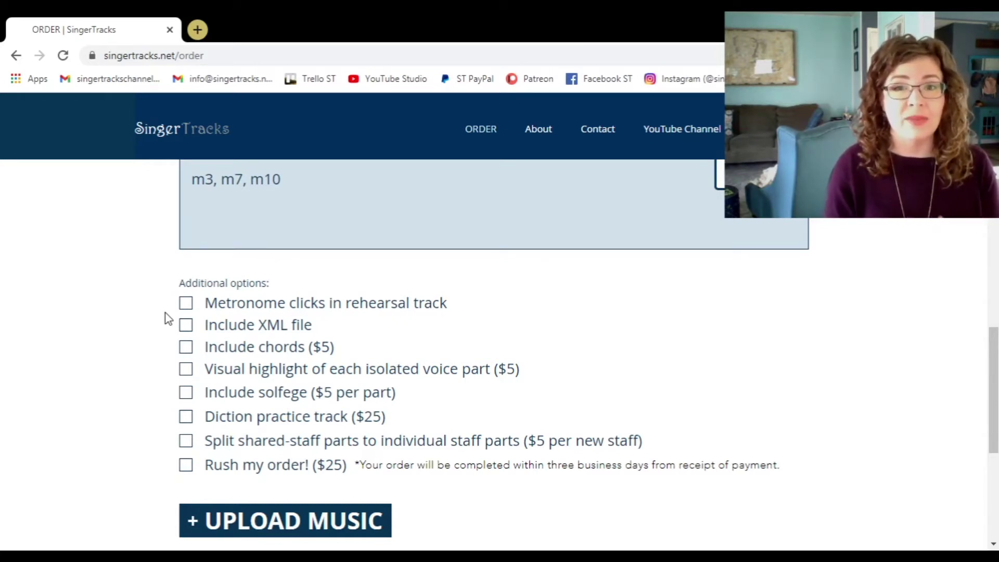
pyautogui.click(187, 306)
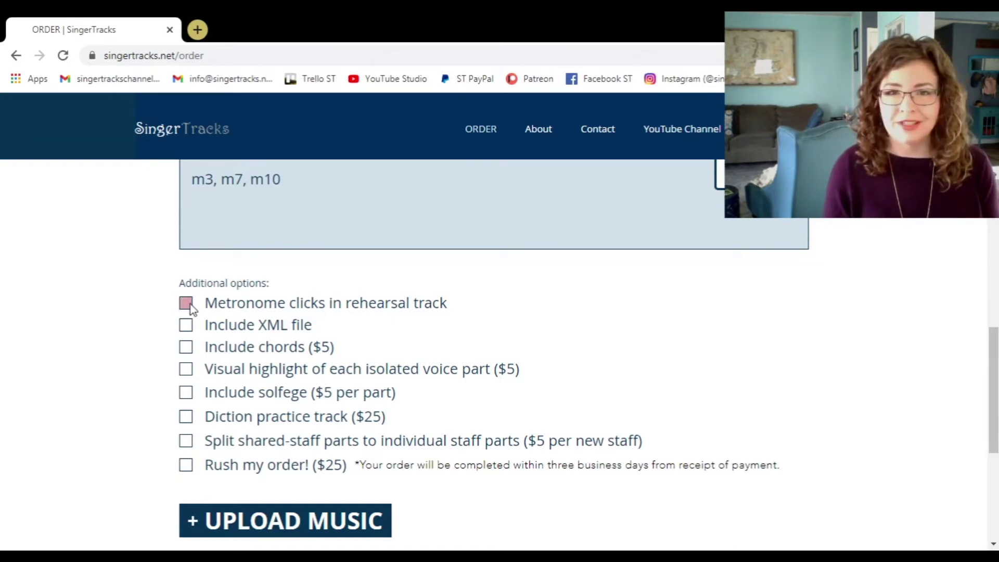
pyautogui.click(185, 327)
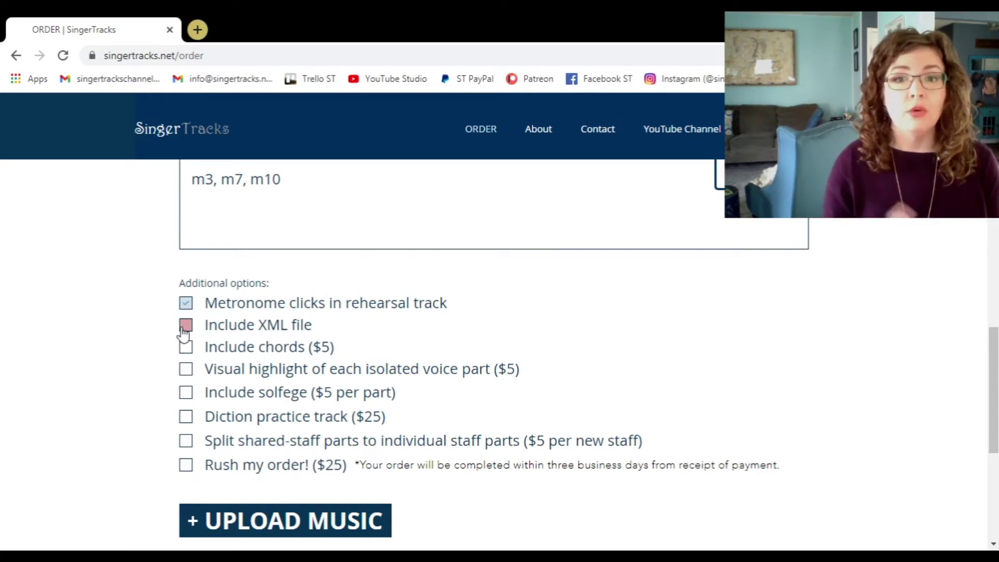
pyautogui.click(184, 326)
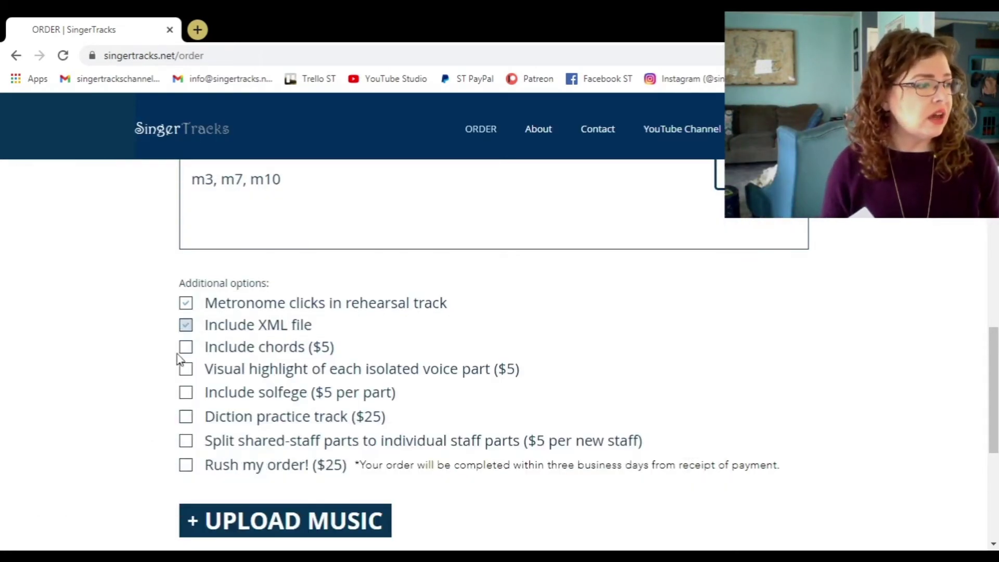
# Tick 'Include chords ($5)' and toggle the Visual highlight checkbox.
pyautogui.click(185, 347)
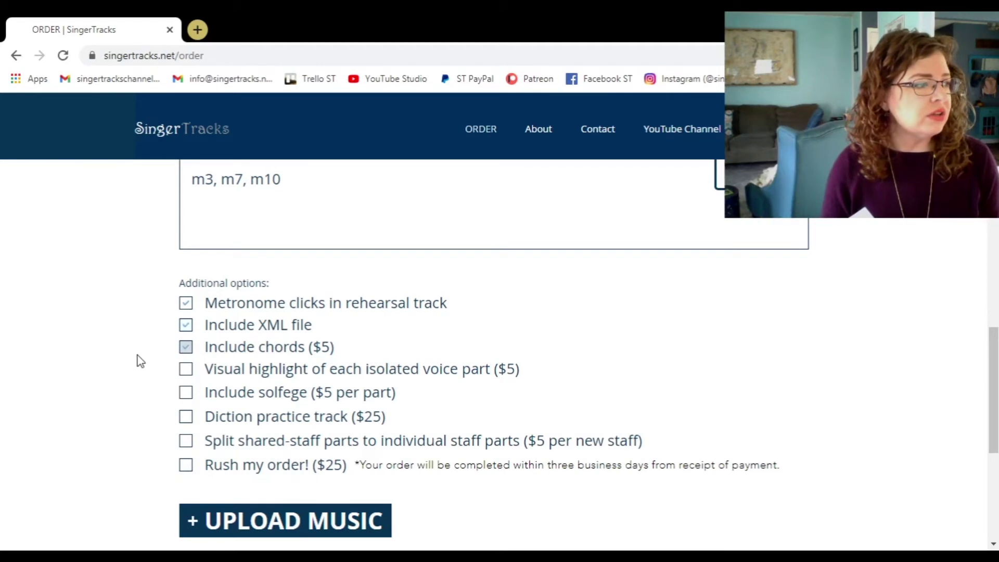
pyautogui.click(185, 369)
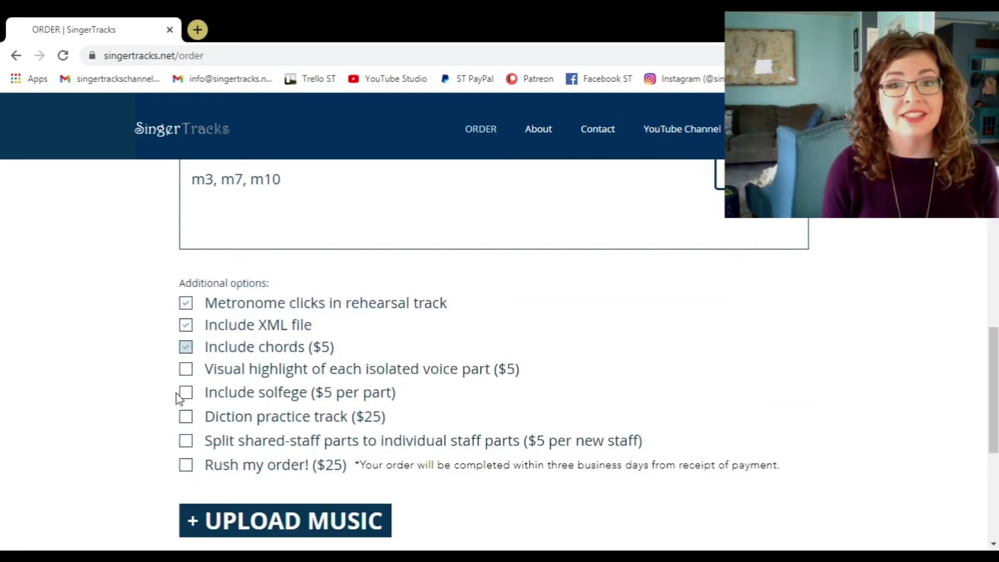
pyautogui.click(183, 395)
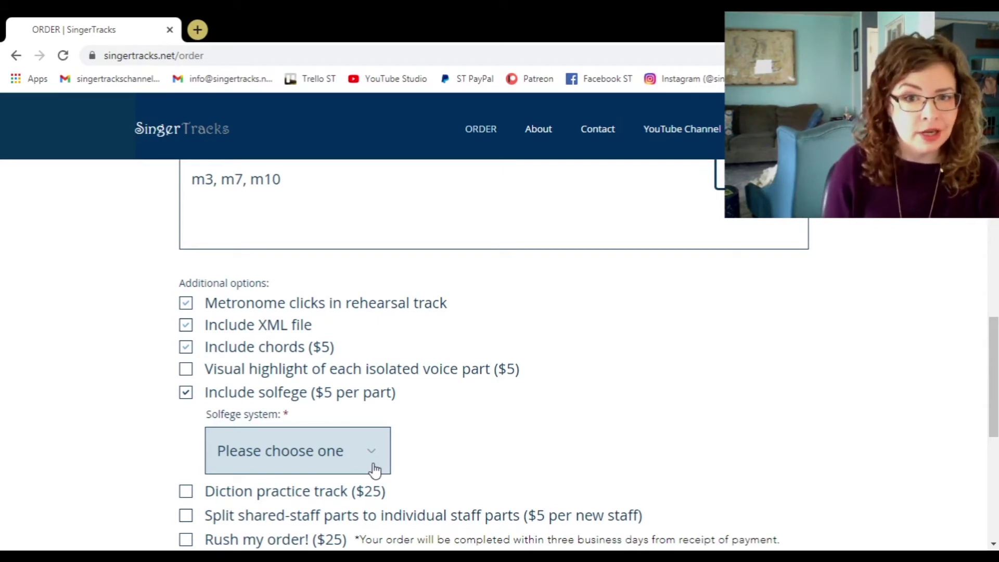
pyautogui.click(186, 392)
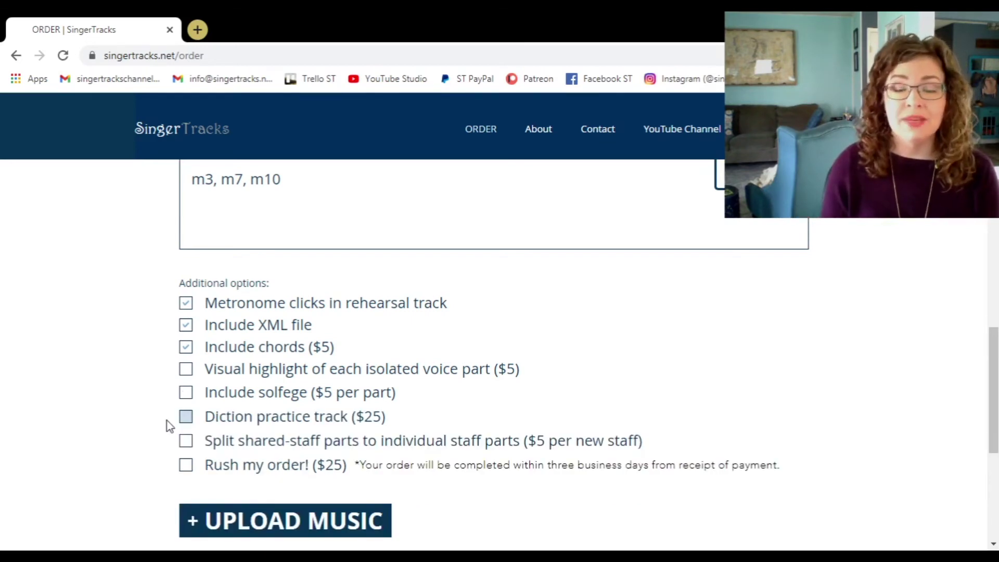